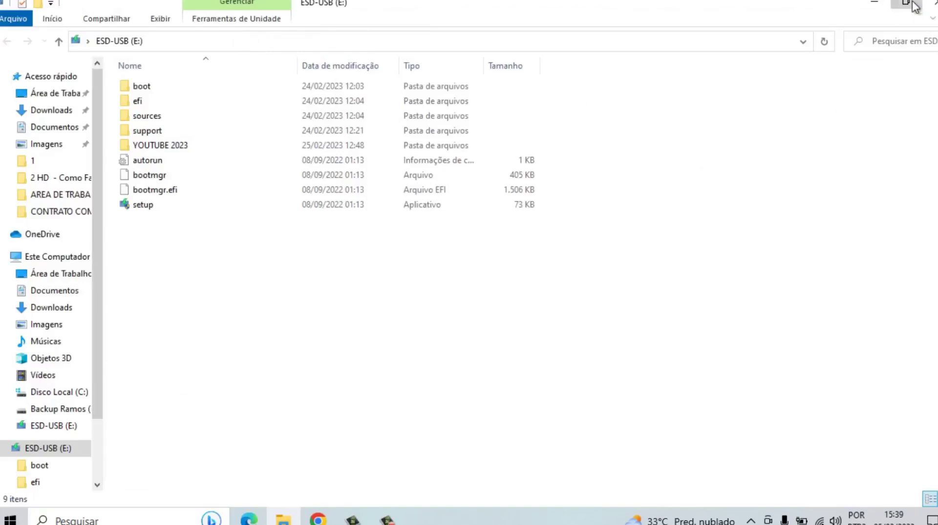
Close the folder window that shows the contents of the ESD-USB (E:) drive.
{"action": "left_click", "coordinate": [914, 4]}
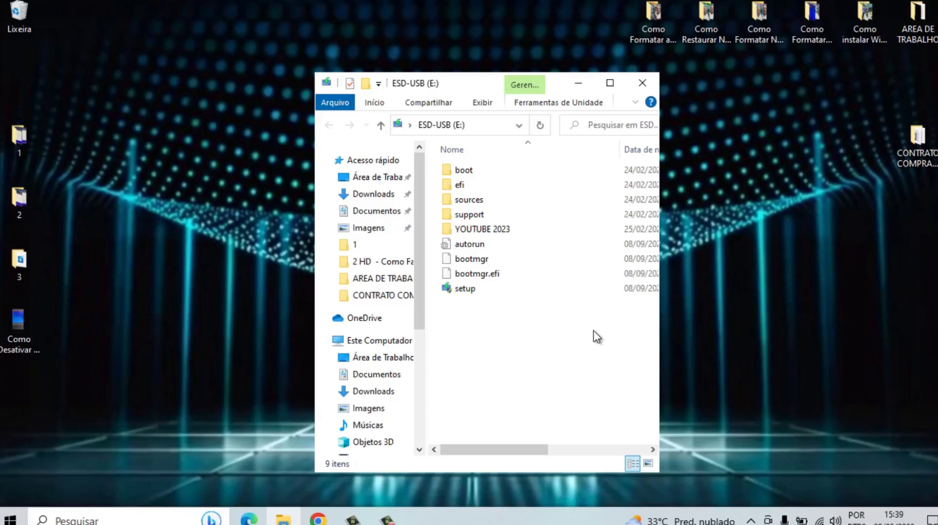
{"action": "left_click", "coordinate": [609, 82]}
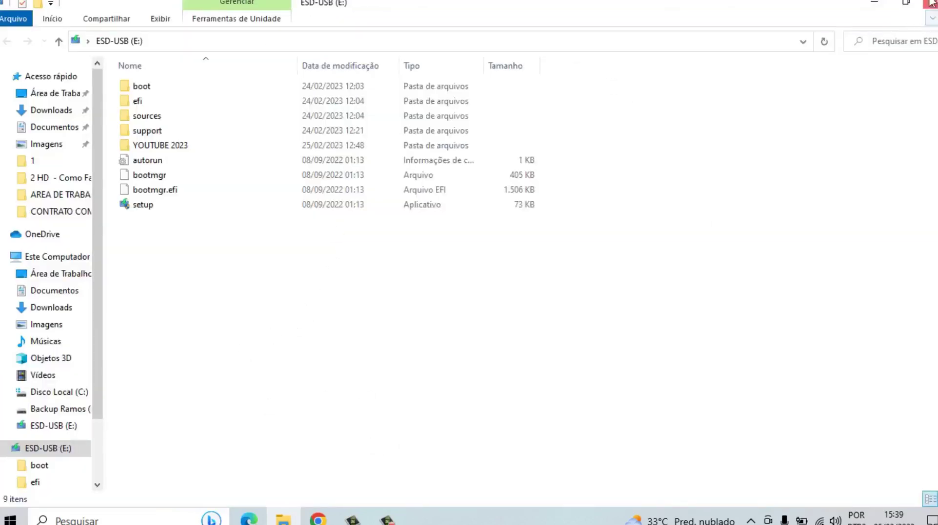
{"action": "left_click", "coordinate": [932, 4]}
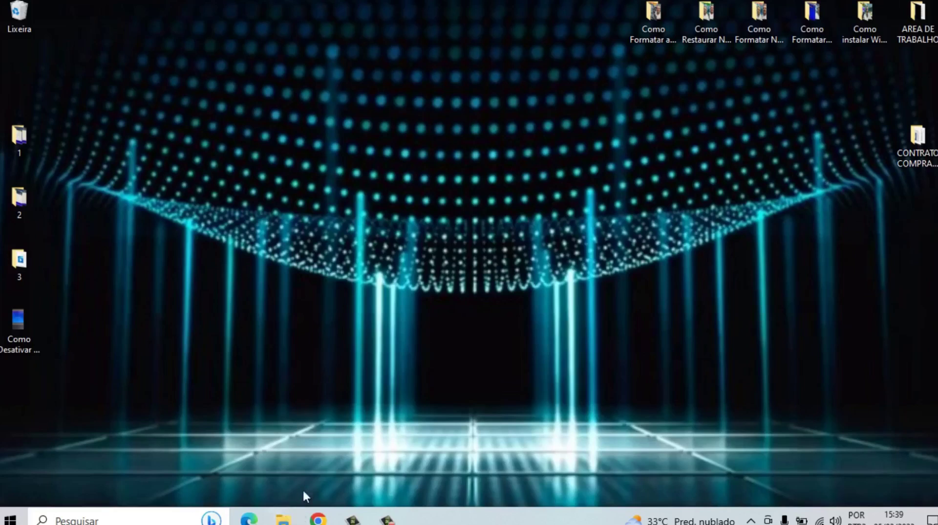
Open Este Computador in File Explorer and locate the ESD-USB (E:) drive.
{"action": "left_click", "coordinate": [284, 519]}
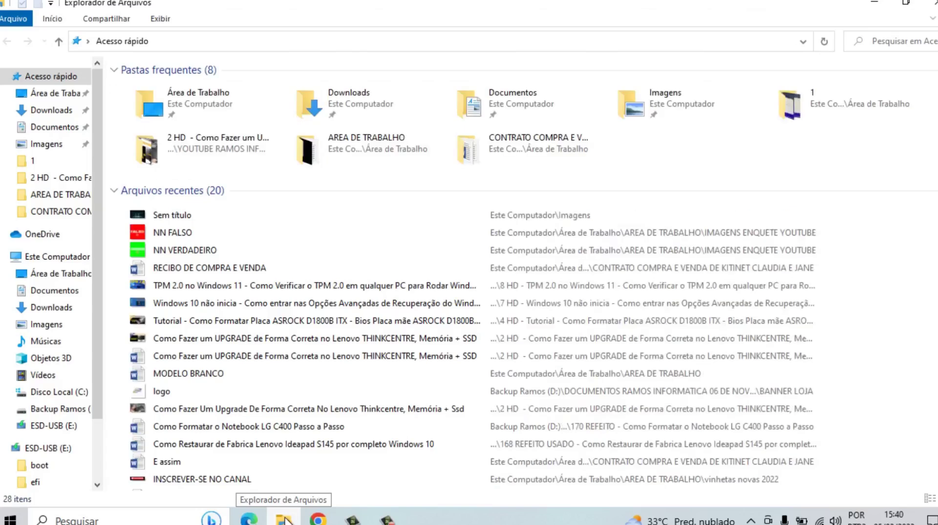
{"action": "left_click", "coordinate": [80, 259]}
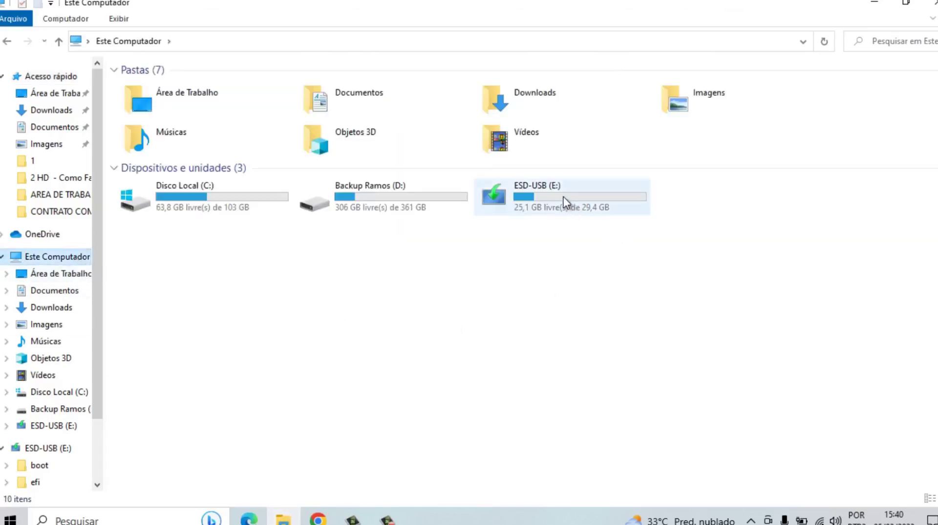
{"action": "left_click", "coordinate": [544, 195]}
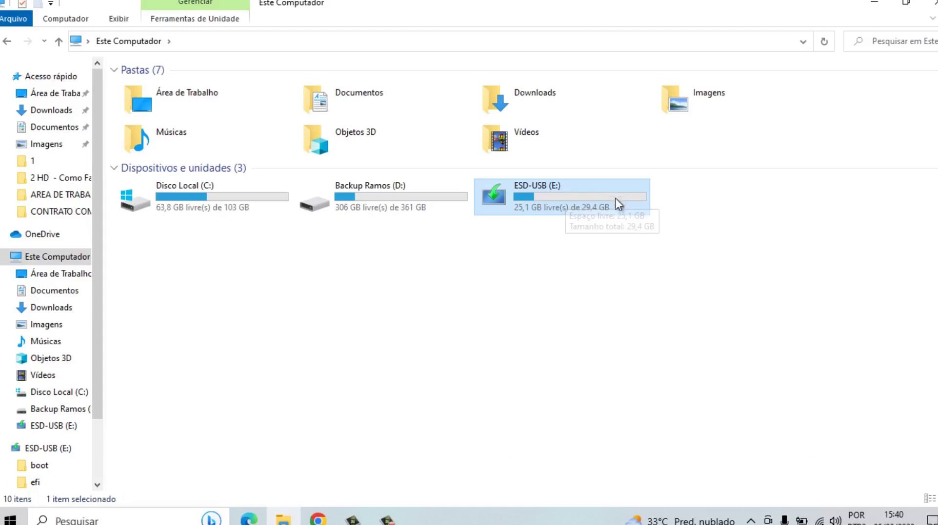
{"action": "left_click", "coordinate": [392, 201]}
{"action": "left_click", "coordinate": [550, 195]}
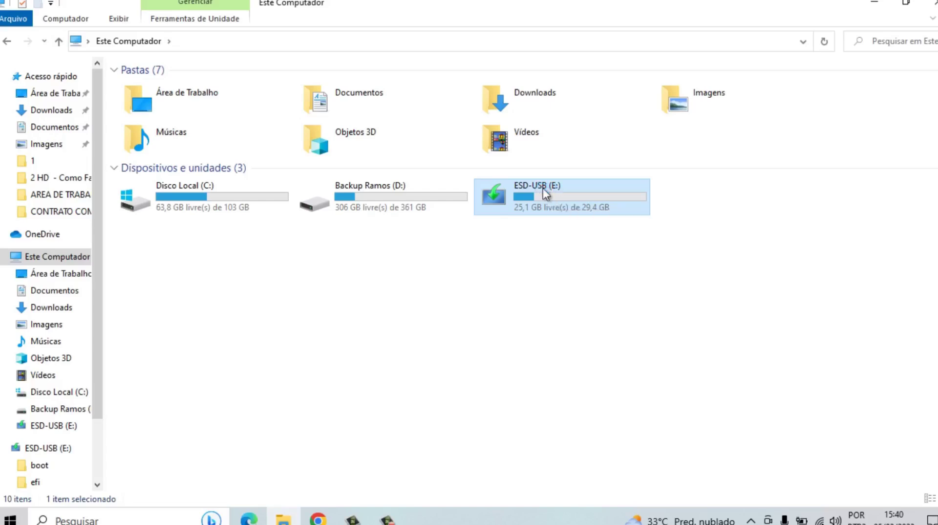
Quick-format the ESD-USB (E:) drive as FAT32 with 16-kilobyte allocation units and the volume label ESD-USB, and close the format dialog.
{"action": "right_click", "coordinate": [544, 188]}
{"action": "left_click", "coordinate": [612, 391]}
{"action": "left_click", "coordinate": [420, 412]}
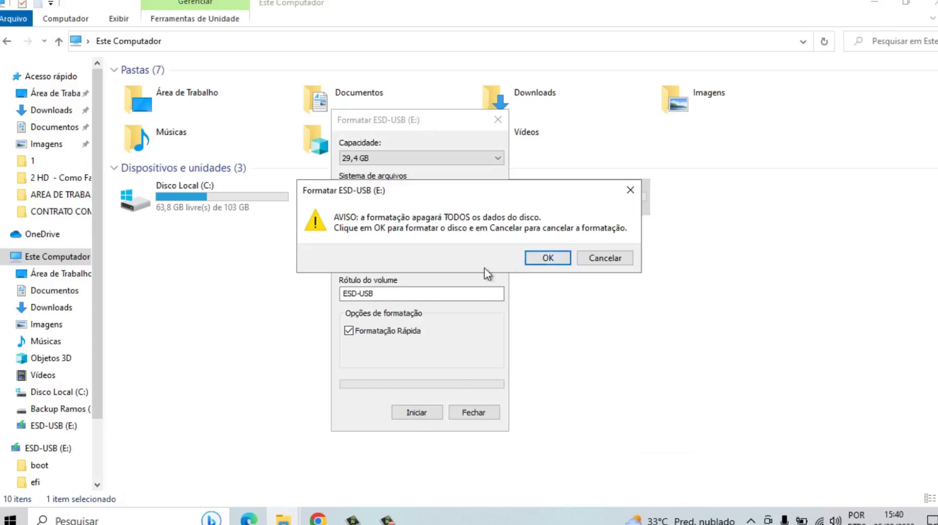
{"action": "left_click", "coordinate": [548, 259]}
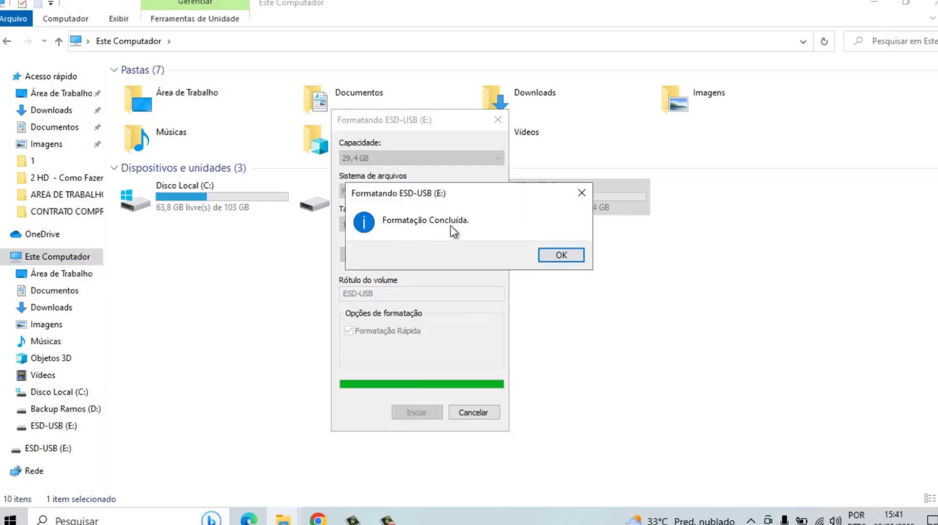
{"action": "left_click", "coordinate": [561, 255]}
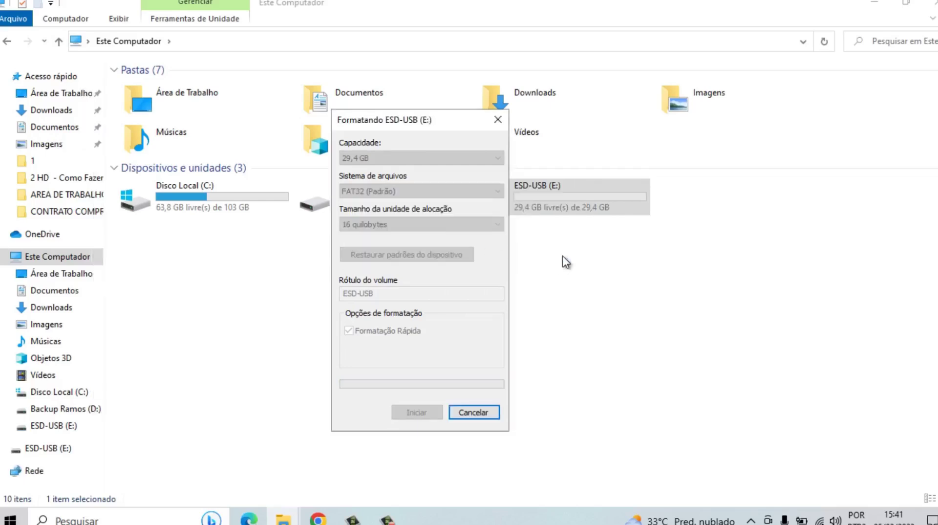
{"action": "left_click", "coordinate": [475, 411]}
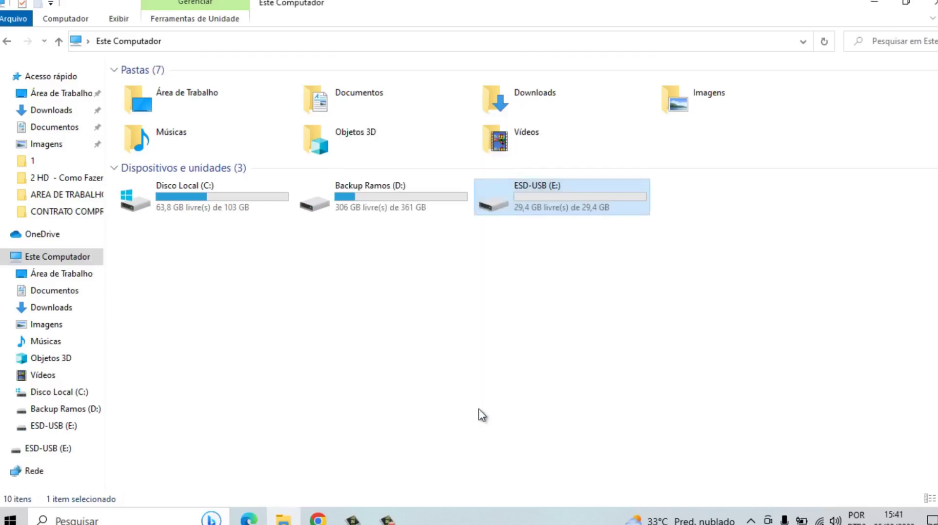
Check the contents of the formatted ESD-USB (E:) drive and close the File Explorer window.
{"action": "left_click", "coordinate": [559, 251]}
{"action": "double_click", "coordinate": [555, 198]}
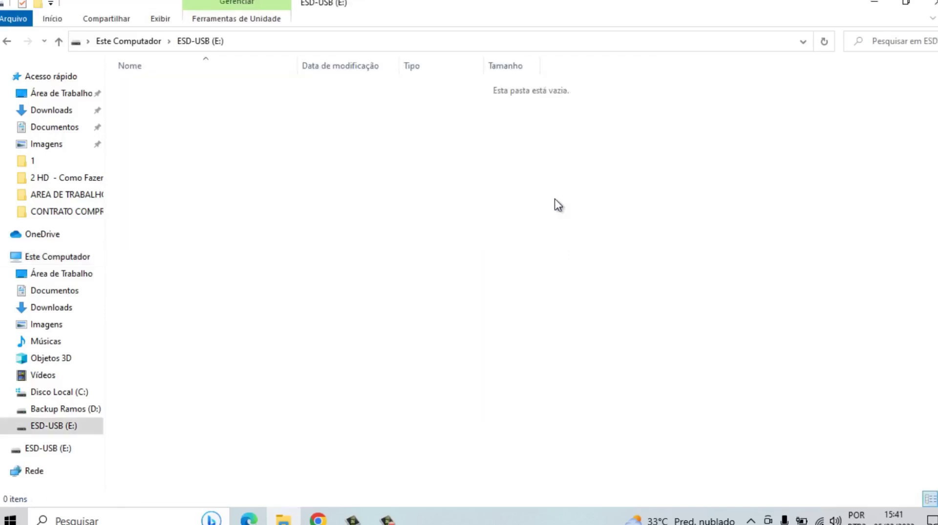
{"action": "left_click", "coordinate": [5, 43]}
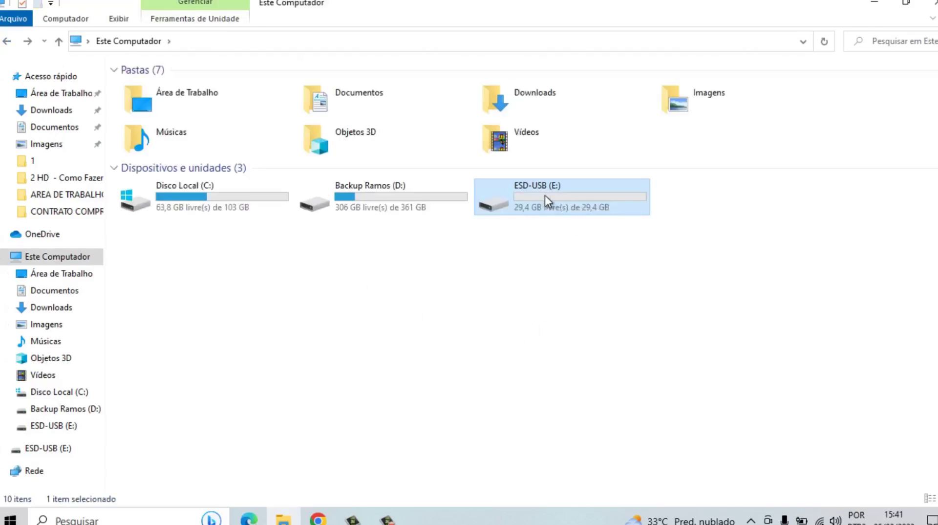
{"action": "double_click", "coordinate": [545, 196]}
{"action": "left_click", "coordinate": [11, 43]}
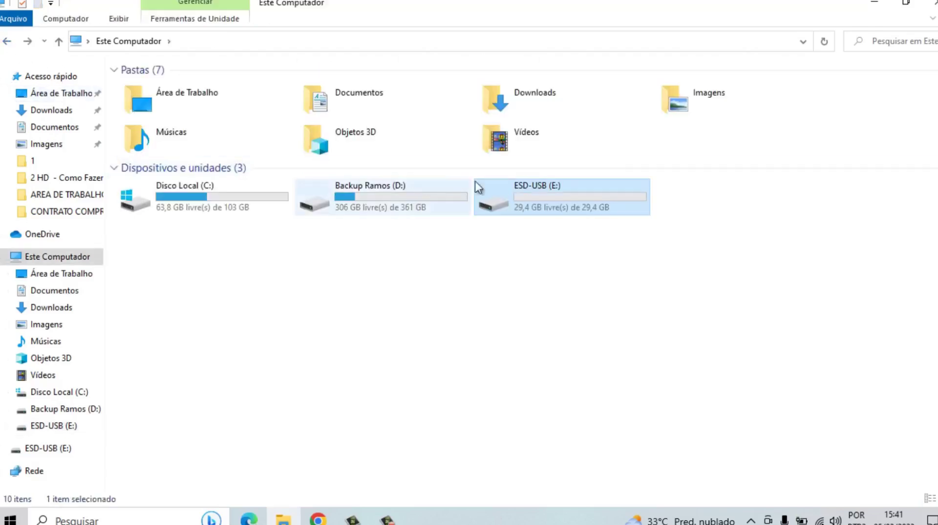
{"action": "left_click", "coordinate": [934, 2]}
Open Google Chrome and search Google for "download do windows 11".
{"action": "left_click", "coordinate": [10, 519]}
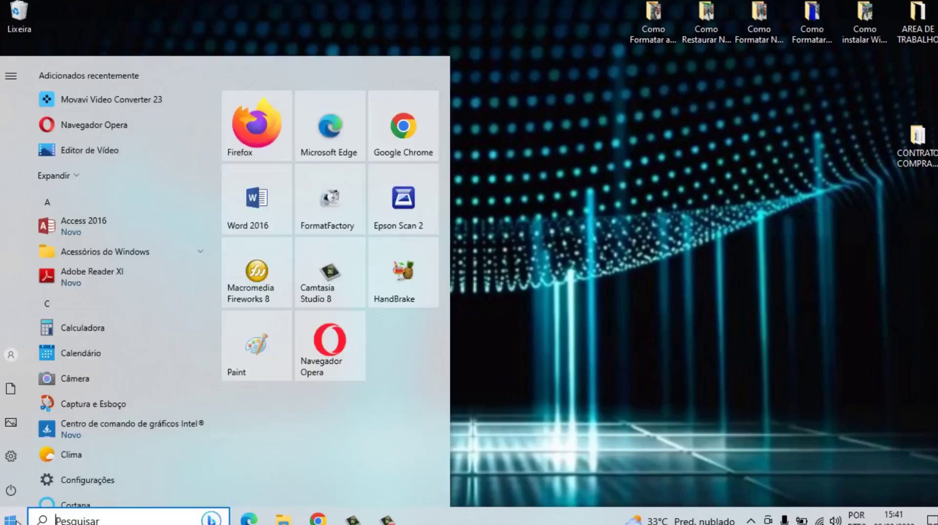
{"action": "left_click", "coordinate": [416, 140]}
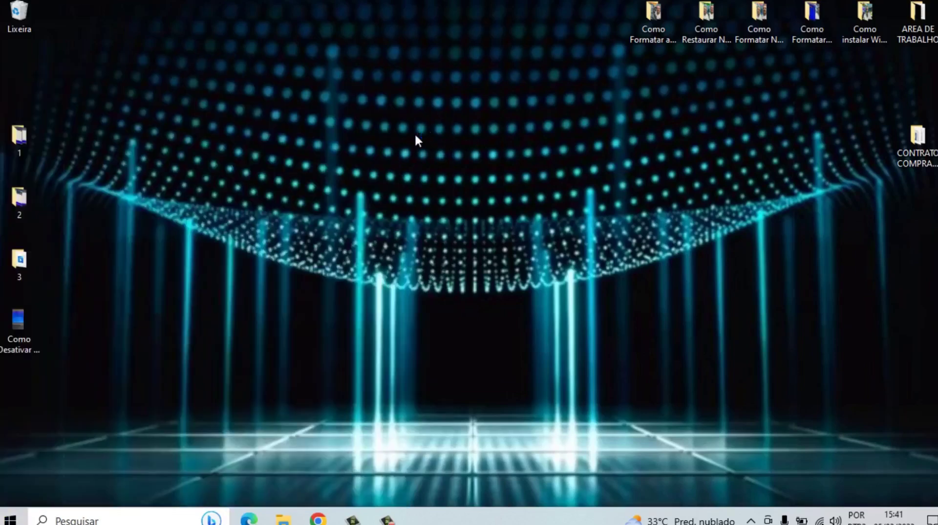
{"action": "left_click", "coordinate": [743, 19]}
{"action": "left_click", "coordinate": [412, 276]}
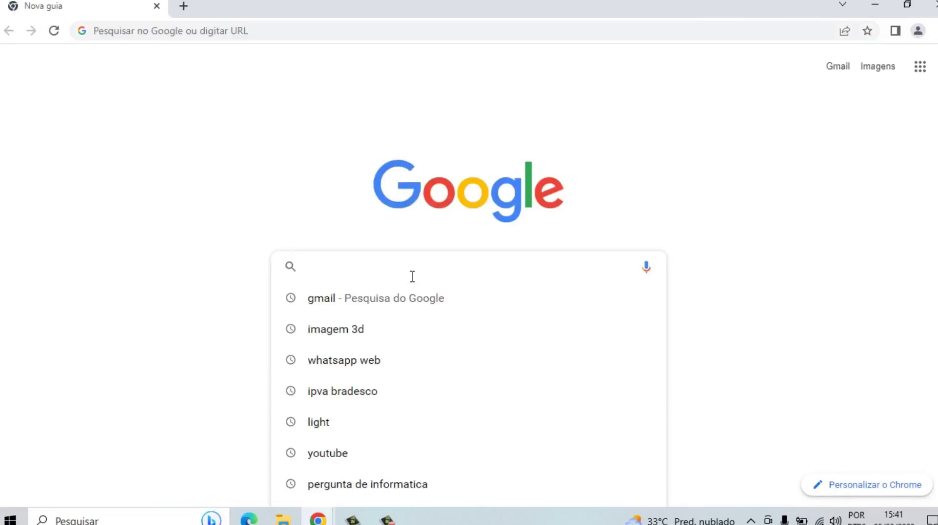
{"action": "type", "text": "download"}
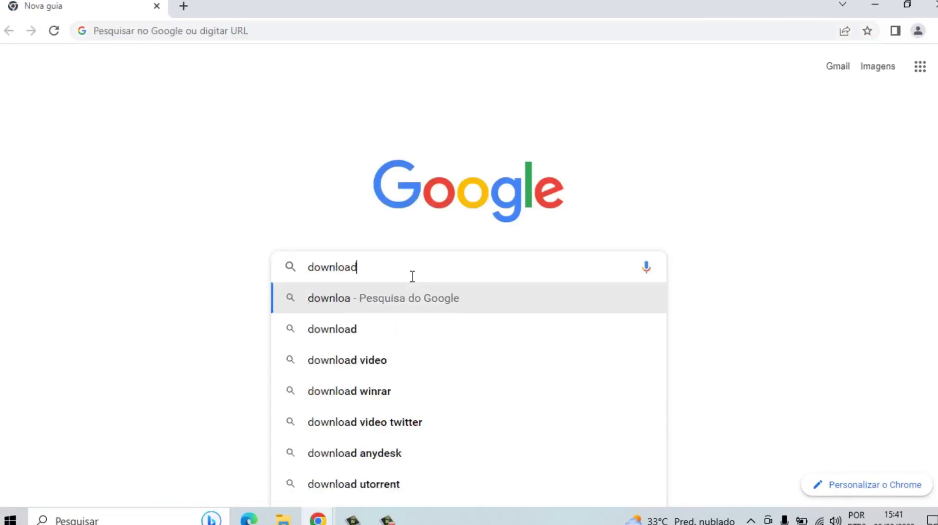
{"action": "type", "text": " do windows 11"}
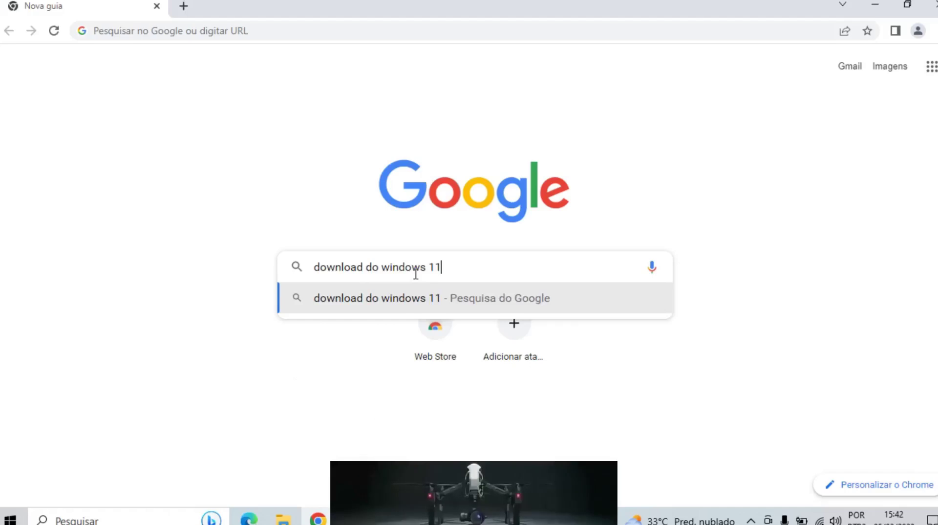
{"action": "key", "text": "Return"}
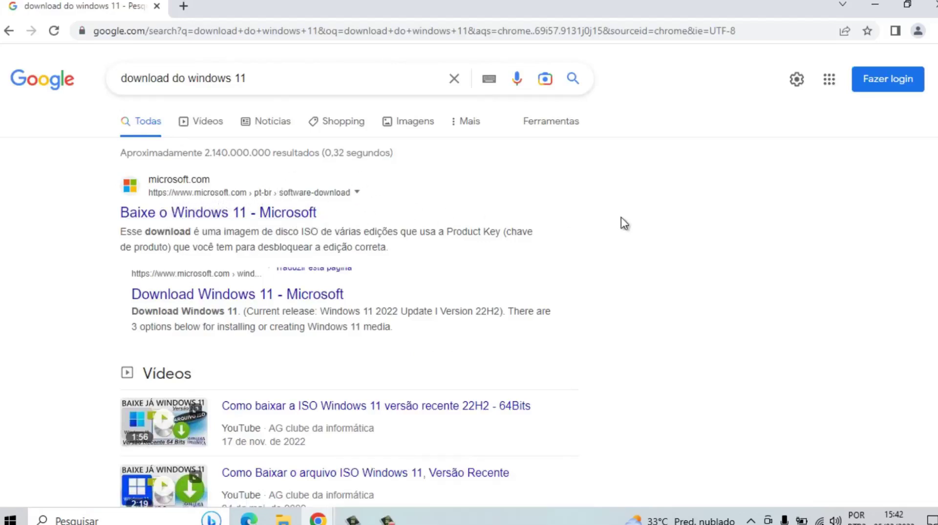
Open Microsoft's "Baixe o Windows 11" page and download the tool offered under "Criar mídia de instalação do Windows 11".
{"action": "left_click", "coordinate": [226, 215]}
{"action": "scroll", "coordinate": [853, 206], "scroll_direction": "down", "scroll_amount": 3}
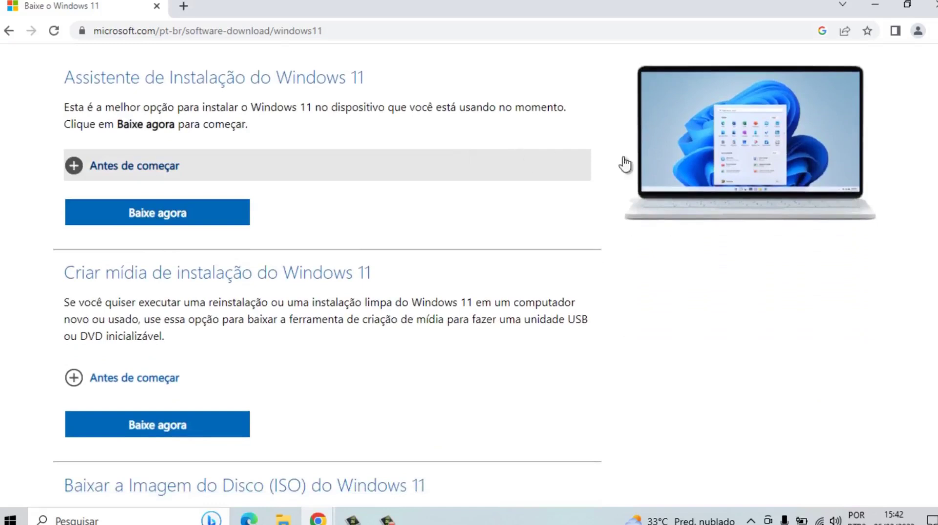
{"action": "scroll", "coordinate": [464, 273], "scroll_direction": "down", "scroll_amount": 2}
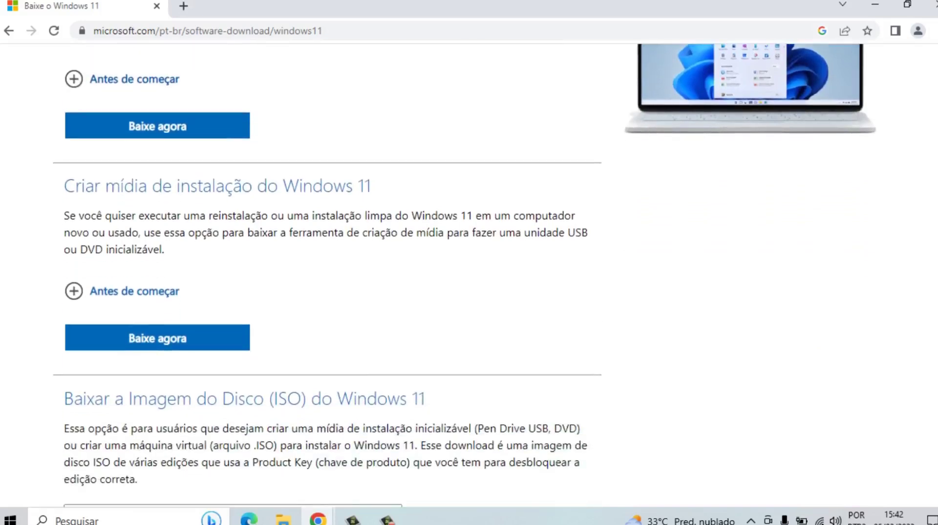
{"action": "scroll", "coordinate": [464, 274], "scroll_direction": "up", "scroll_amount": 3}
{"action": "scroll", "coordinate": [464, 274], "scroll_direction": "down", "scroll_amount": 4}
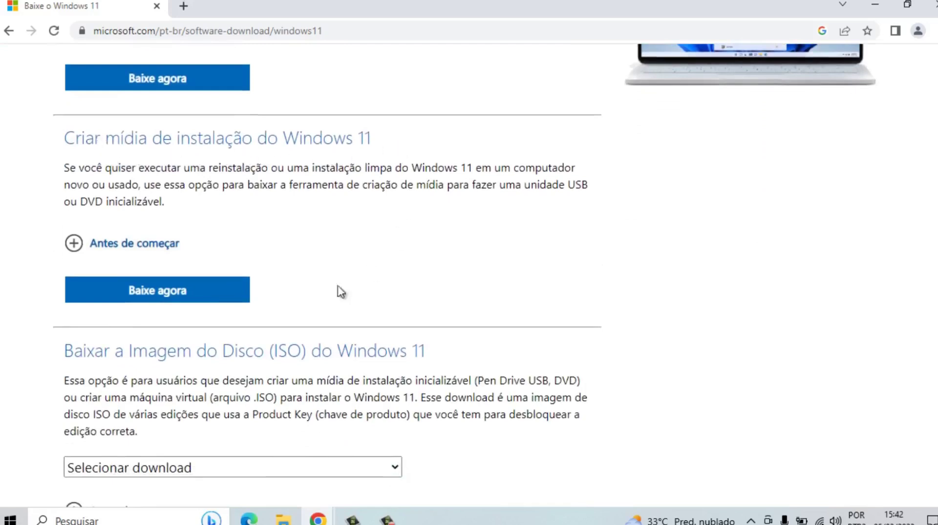
{"action": "left_click", "coordinate": [169, 292]}
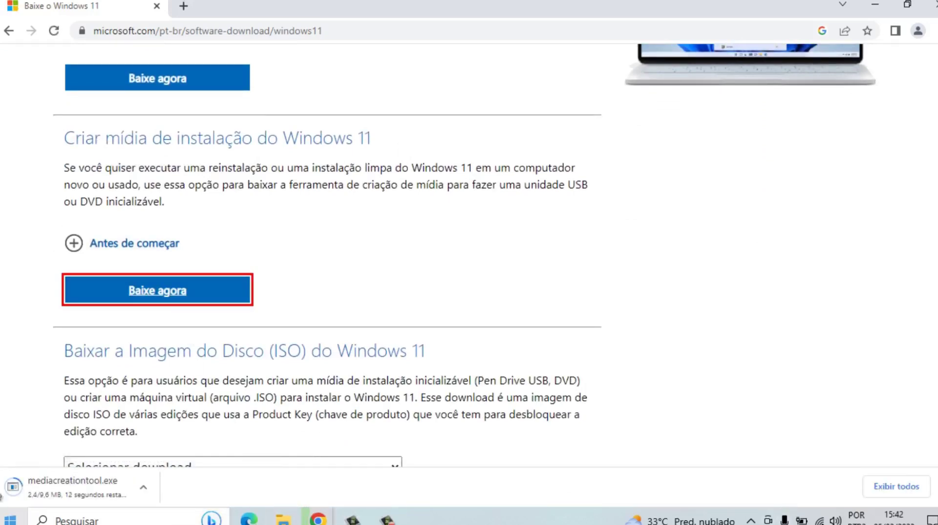
Open Chrome's full downloads list and remove the old entries listed under Ontem.
{"action": "left_click", "coordinate": [900, 495]}
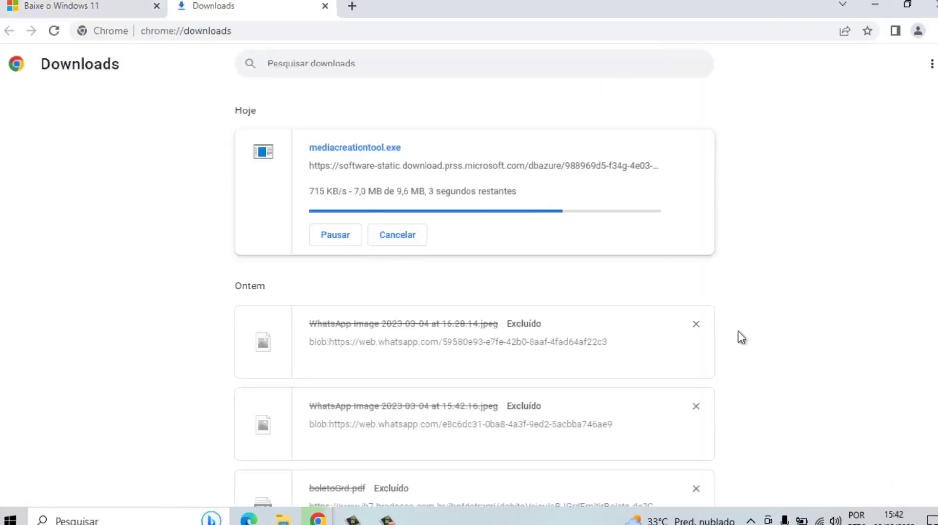
{"action": "double_click", "coordinate": [696, 324]}
{"action": "double_click", "coordinate": [698, 324]}
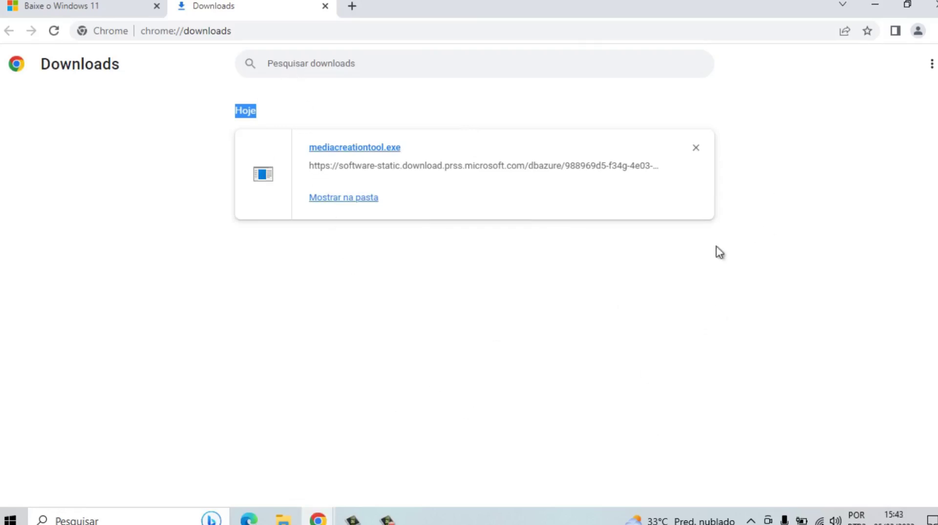
Show the downloaded mediacreationtool.exe in its folder, and close both the folder window and Chrome.
{"action": "left_click", "coordinate": [353, 198]}
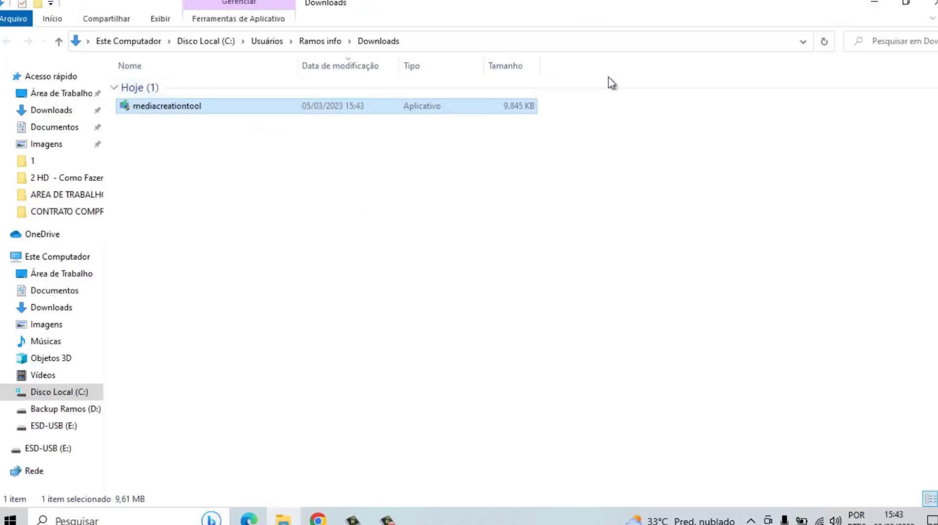
{"action": "left_click", "coordinate": [932, 4]}
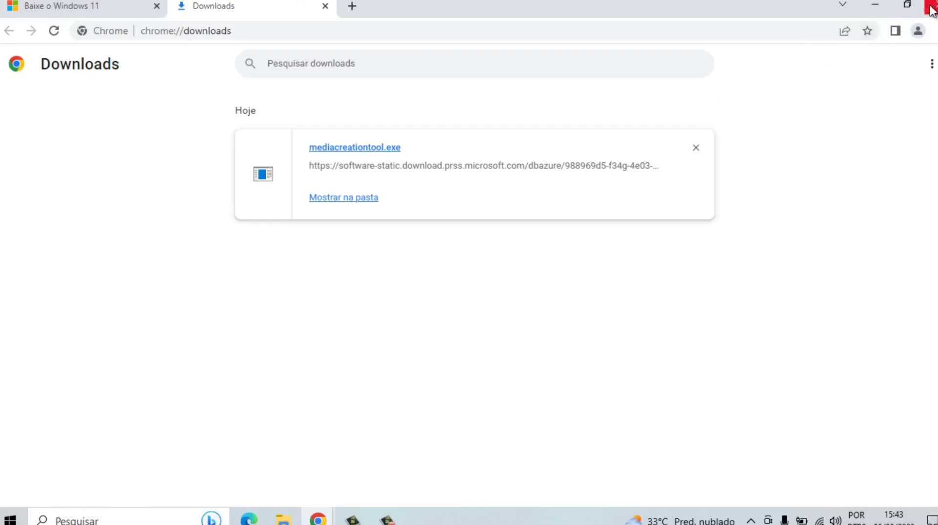
{"action": "left_click", "coordinate": [930, 7]}
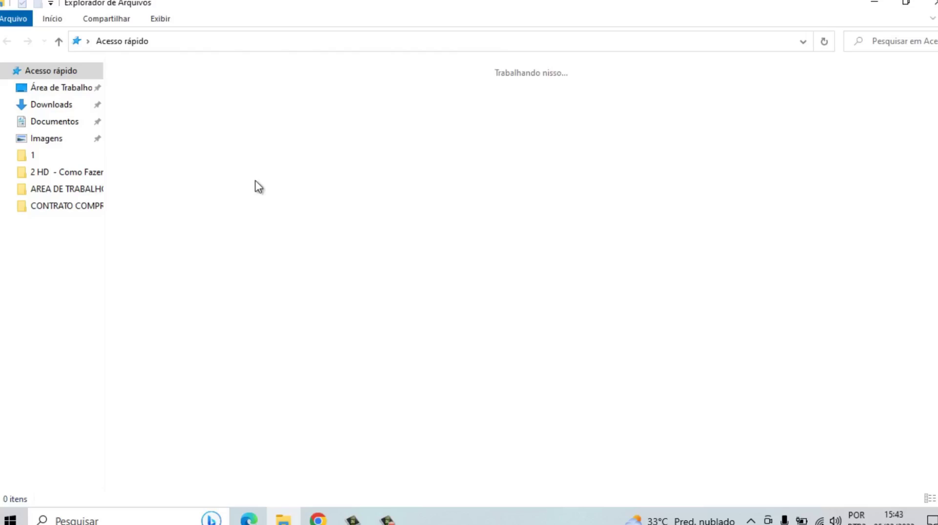
Run mediacreationtool from the Downloads folder in File Explorer and close the folder window.
{"action": "left_click", "coordinate": [69, 111]}
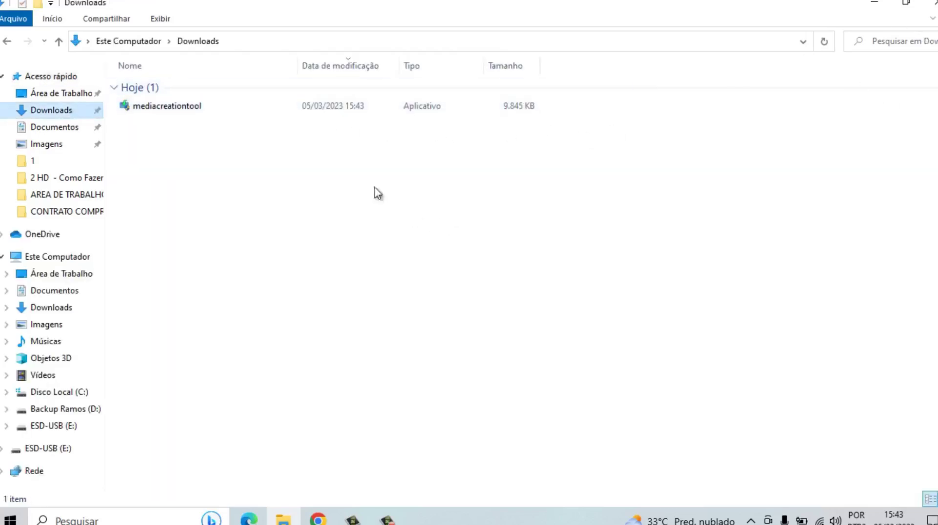
{"action": "double_click", "coordinate": [209, 107]}
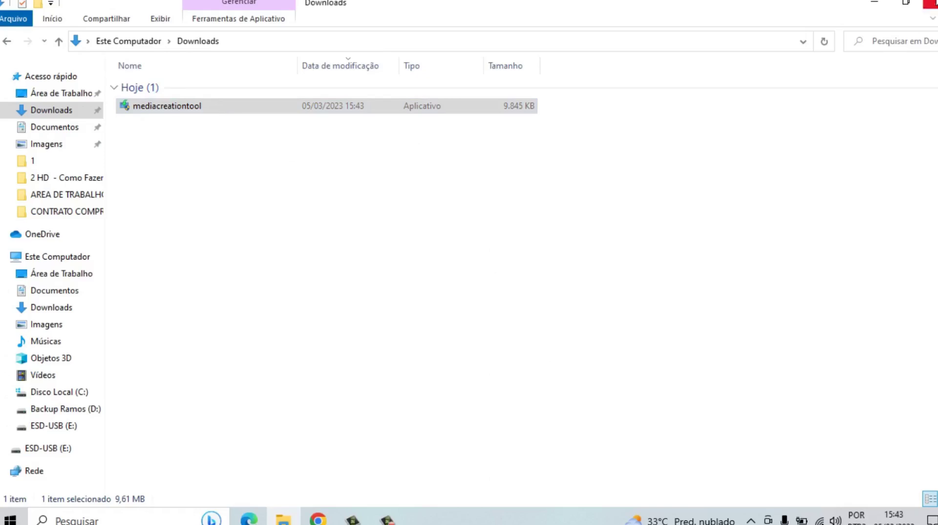
{"action": "left_click", "coordinate": [929, 3]}
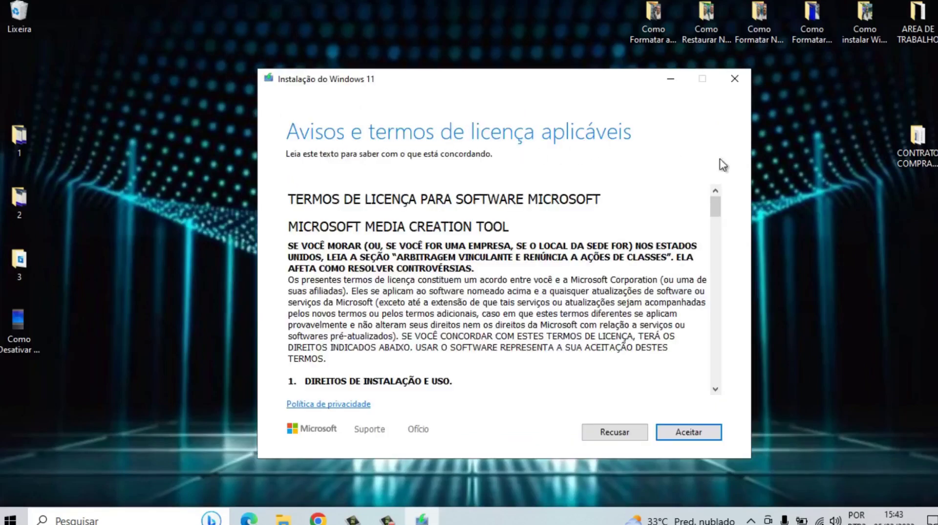
Accept the Media Creation Tool licence terms and continue with the recommended language português (Brasil) and edition Windows 11.
{"action": "mouse_move", "coordinate": [716, 205]}
{"action": "left_mouse_down"}
{"action": "mouse_move", "coordinate": [718, 381]}
{"action": "mouse_move", "coordinate": [718, 196]}
{"action": "left_mouse_up"}
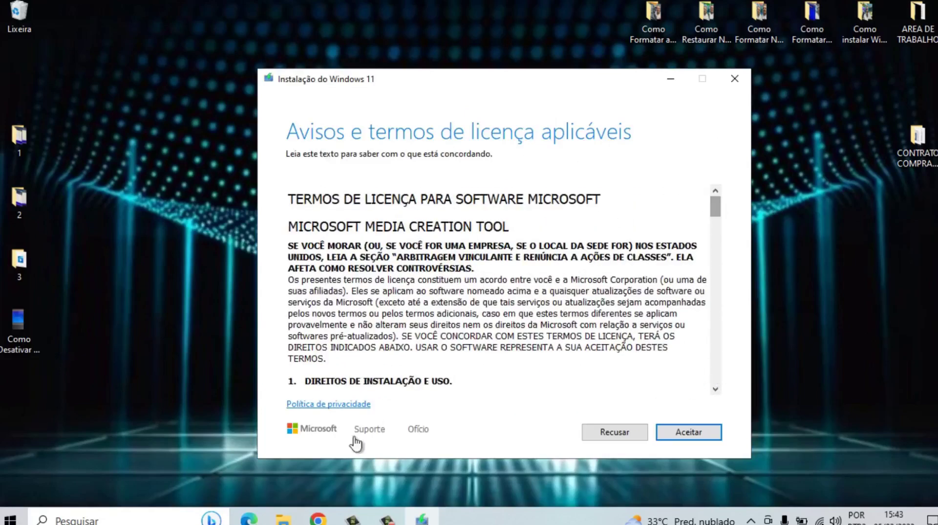
{"action": "left_click", "coordinate": [689, 431]}
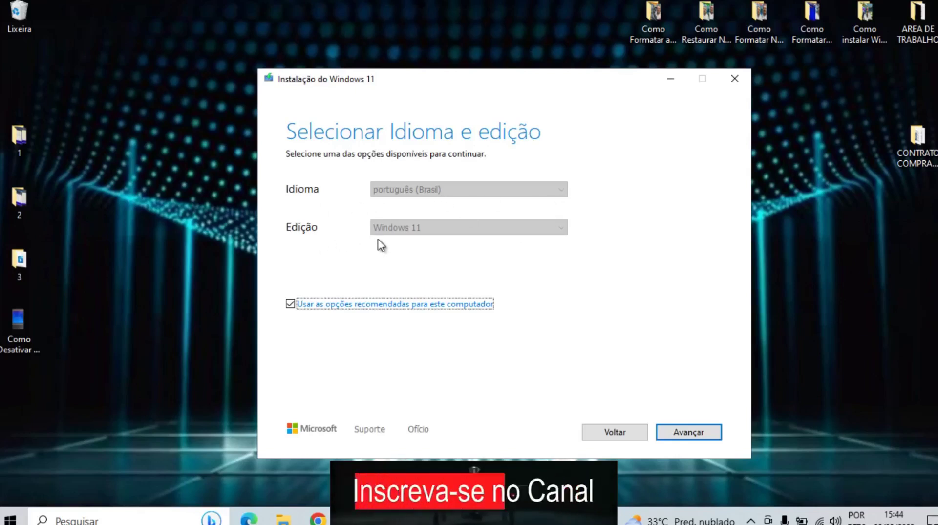
{"action": "left_click", "coordinate": [691, 432]}
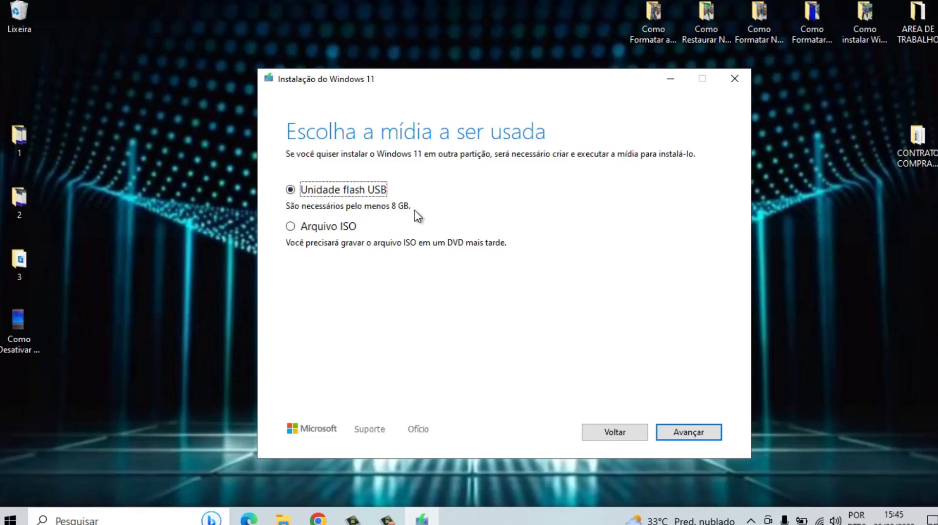
Choose Unidade flash USB as the media, write the Windows 11 installer to removable drive E: (ESD-USB), and finish the wizard.
{"action": "left_click", "coordinate": [702, 434]}
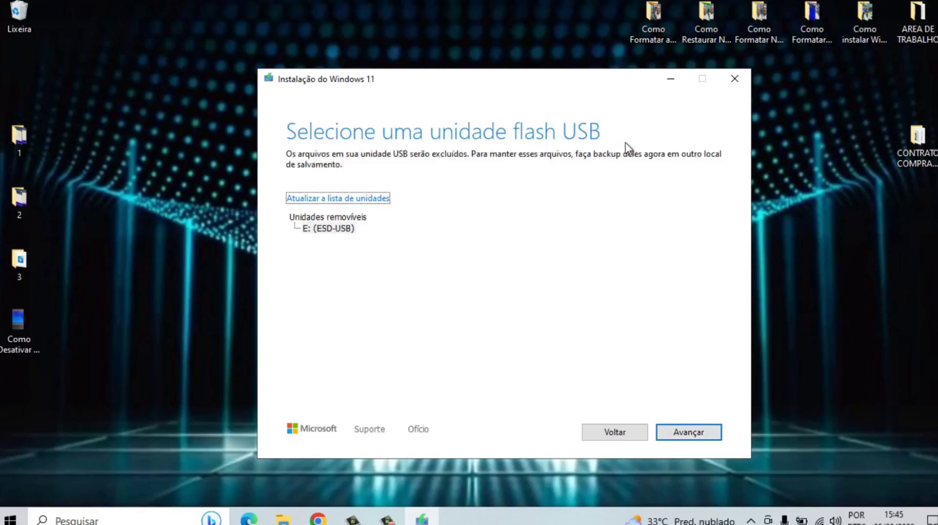
{"action": "left_click", "coordinate": [697, 436]}
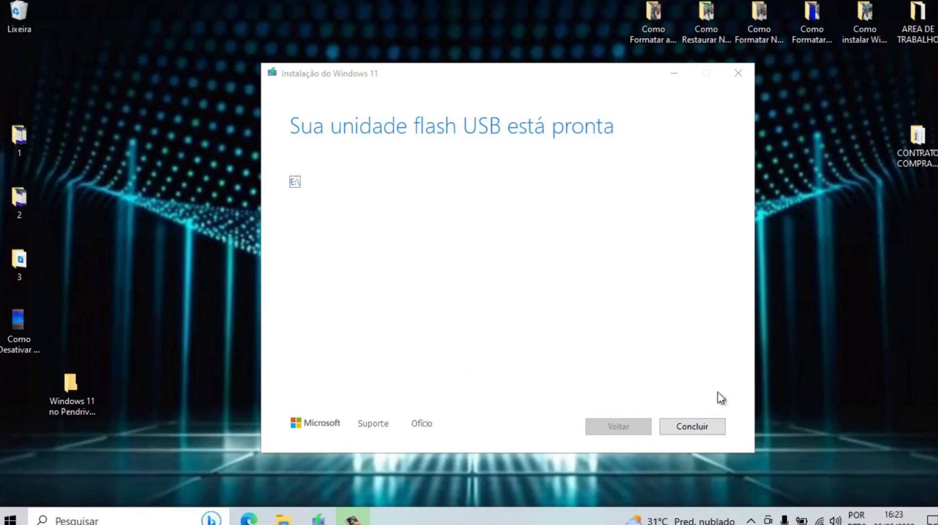
{"action": "left_click", "coordinate": [693, 429]}
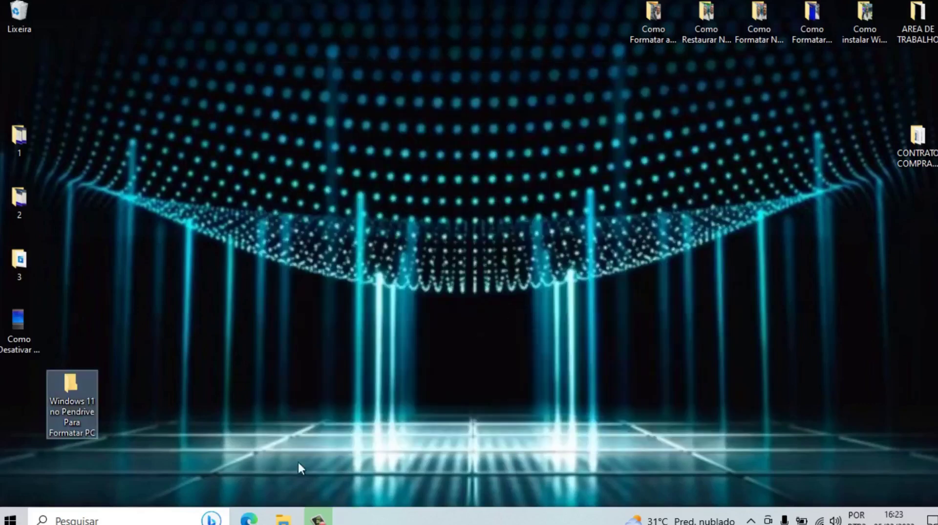
Switch to File Explorer, open the ESD-USB (E:) drive from Este Computador to inspect its contents, and slightly heighten the restored window.
{"action": "left_click", "coordinate": [284, 519]}
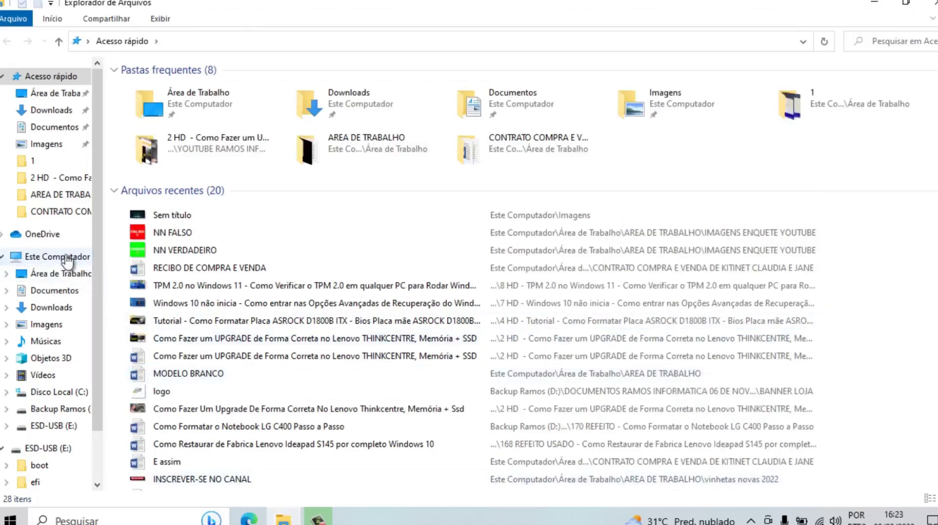
{"action": "left_click", "coordinate": [66, 258]}
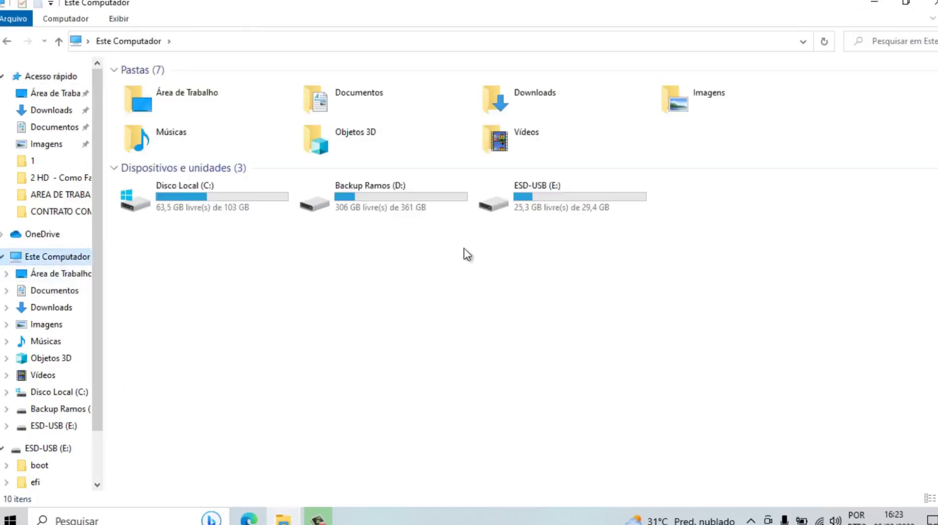
{"action": "double_click", "coordinate": [575, 192]}
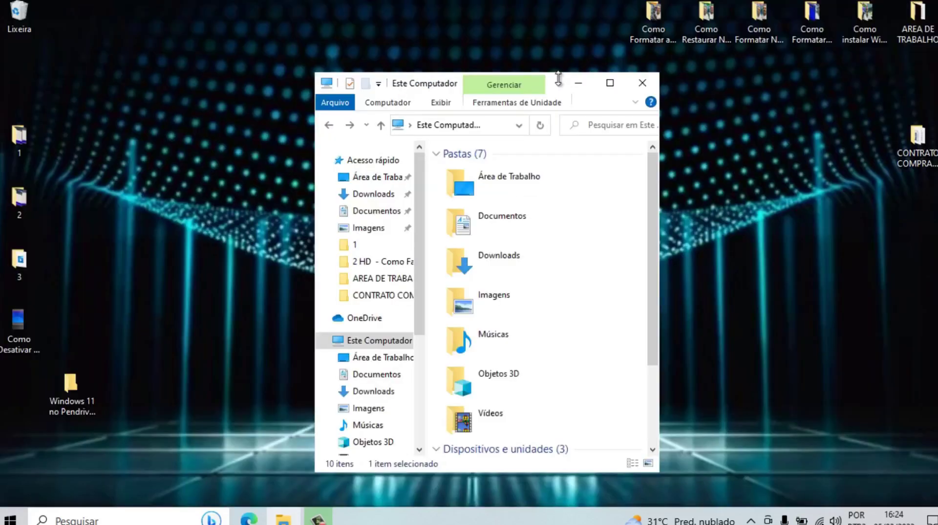
{"action": "left_click_drag", "start_coordinate": [530, 74], "coordinate": [531, 68]}
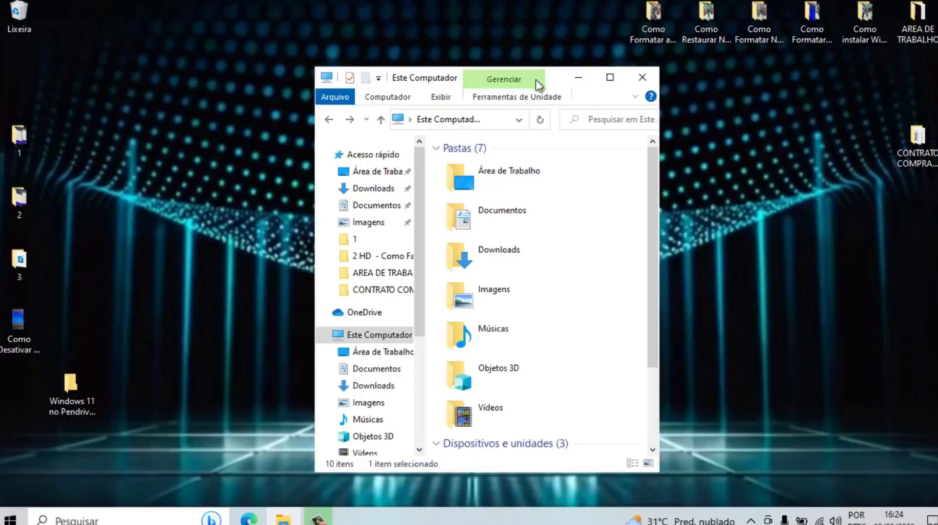